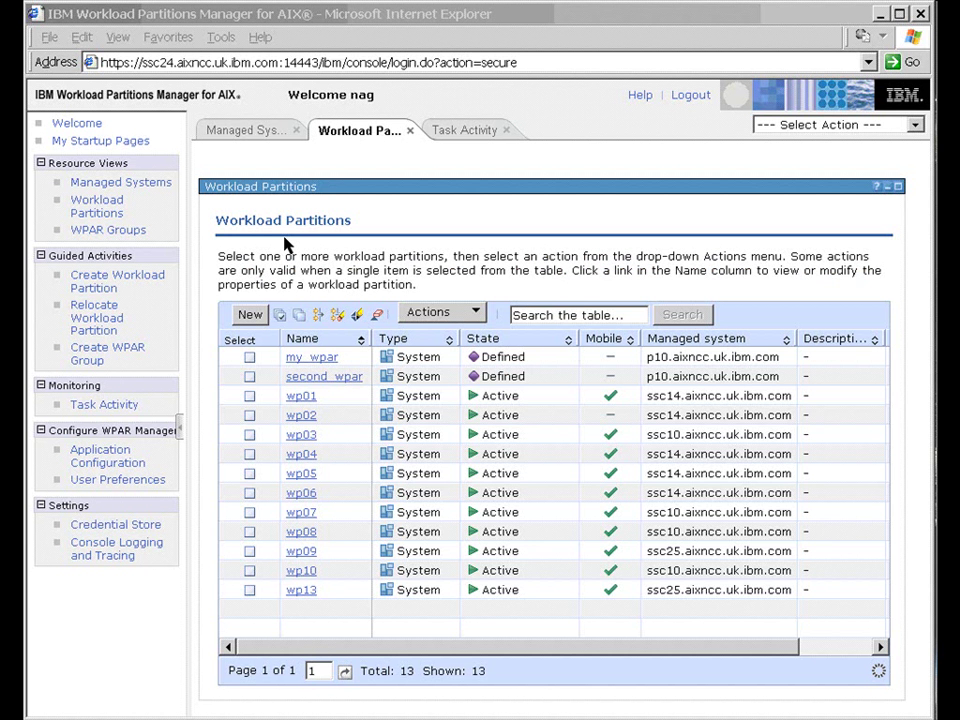
# Step: Launch the new workload partition wizard and get past its Welcome page
pyautogui.click(107, 287)
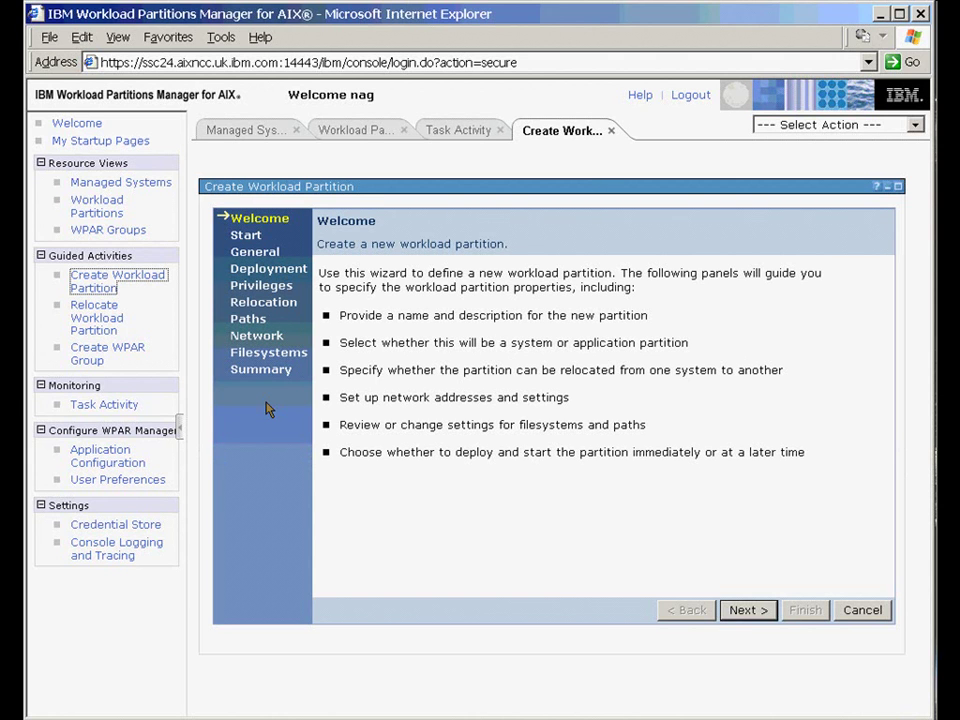
pyautogui.click(753, 609)
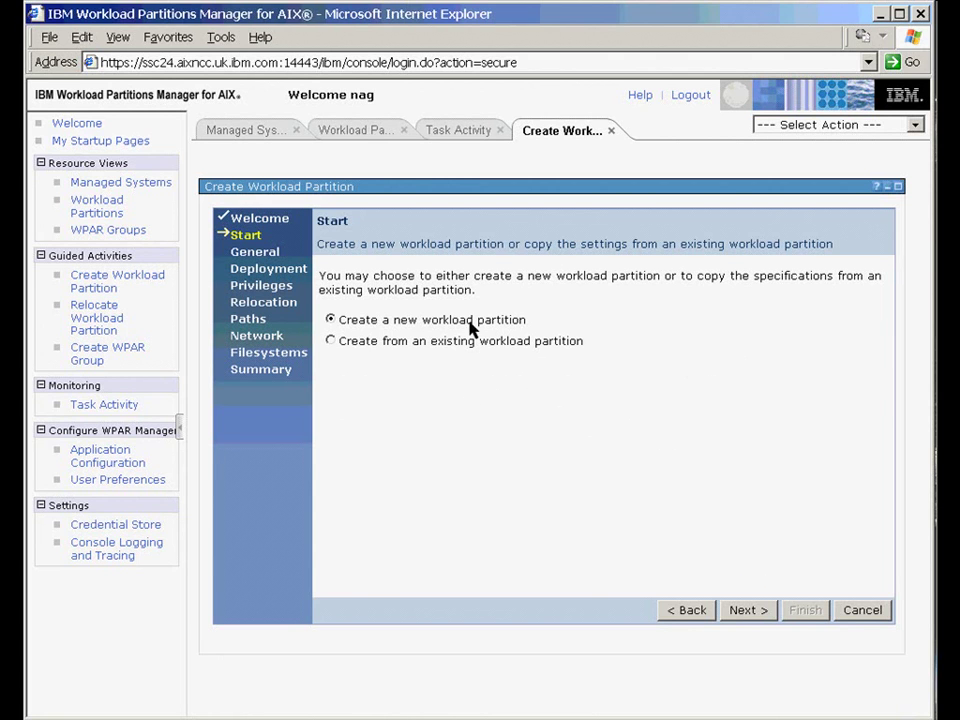
# Step: Name the new system workload partition wp12 with the description 'none'
pyautogui.click(752, 610)
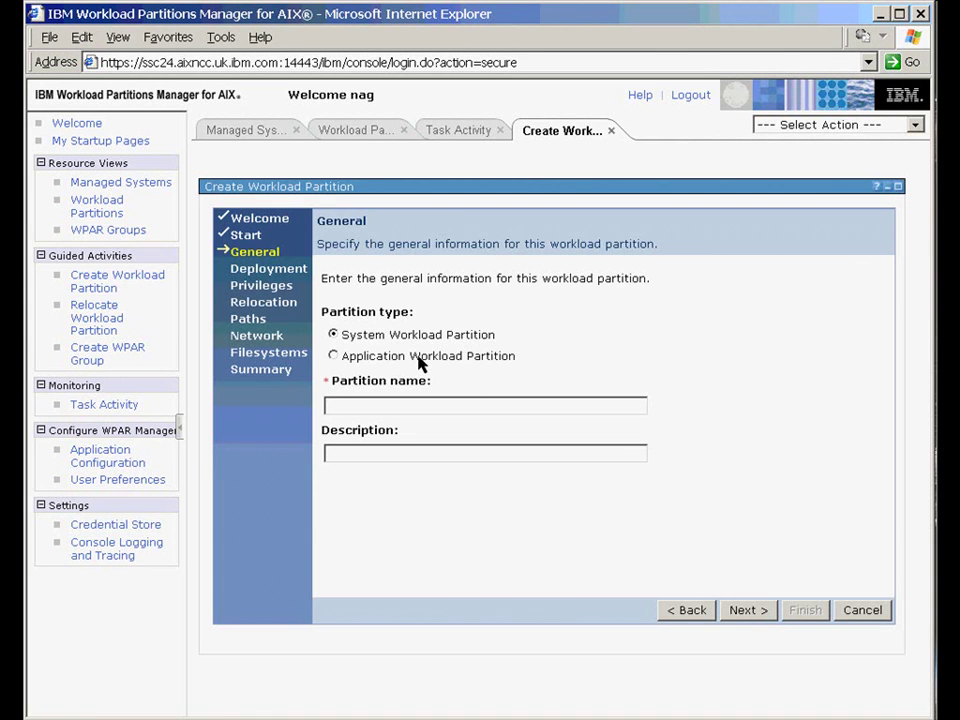
pyautogui.click(371, 405)
pyautogui.write('wp12')
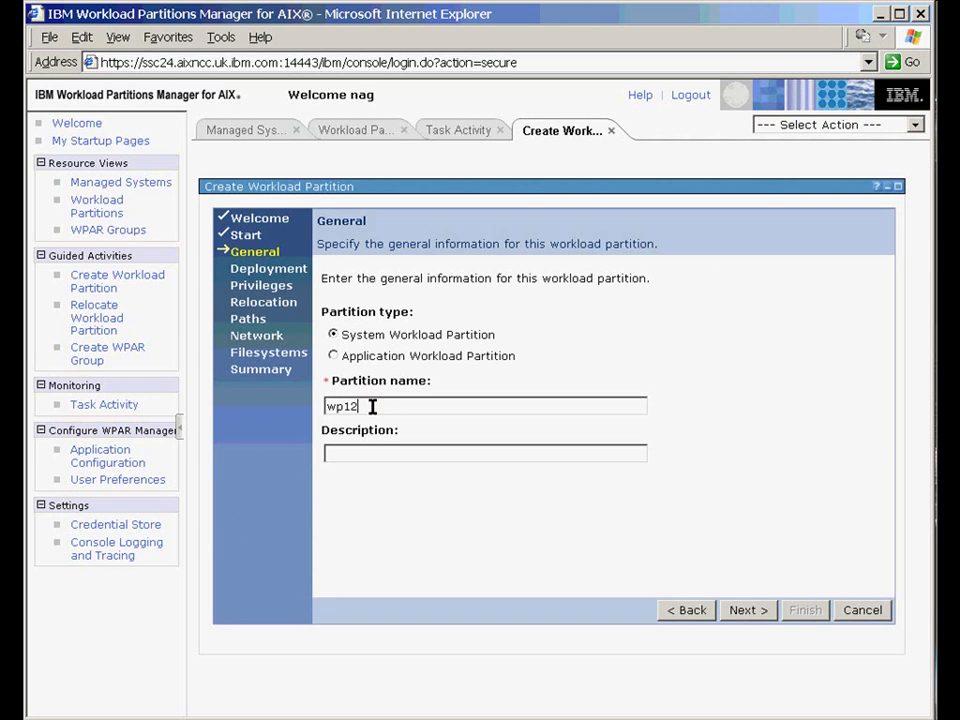
pyautogui.click(362, 452)
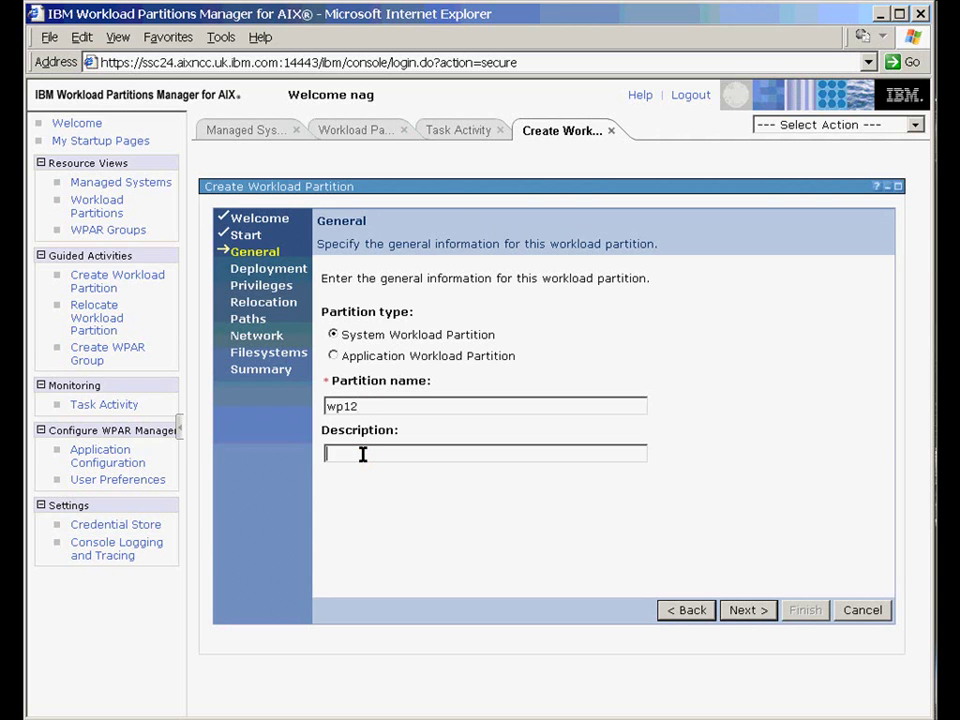
pyautogui.write('none')
pyautogui.click(742, 610)
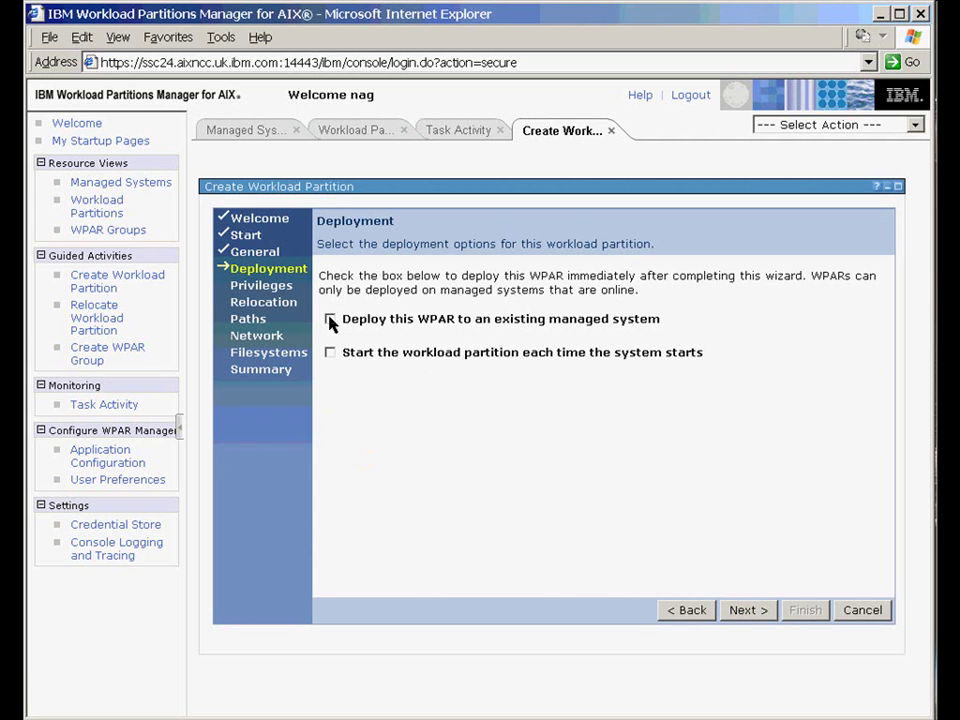
# Step: Deploy wp12 to ssc25.aixncc.uk.ibm.com with its password, starting at boot and after deployment
pyautogui.click(330, 319)
pyautogui.click(538, 372)
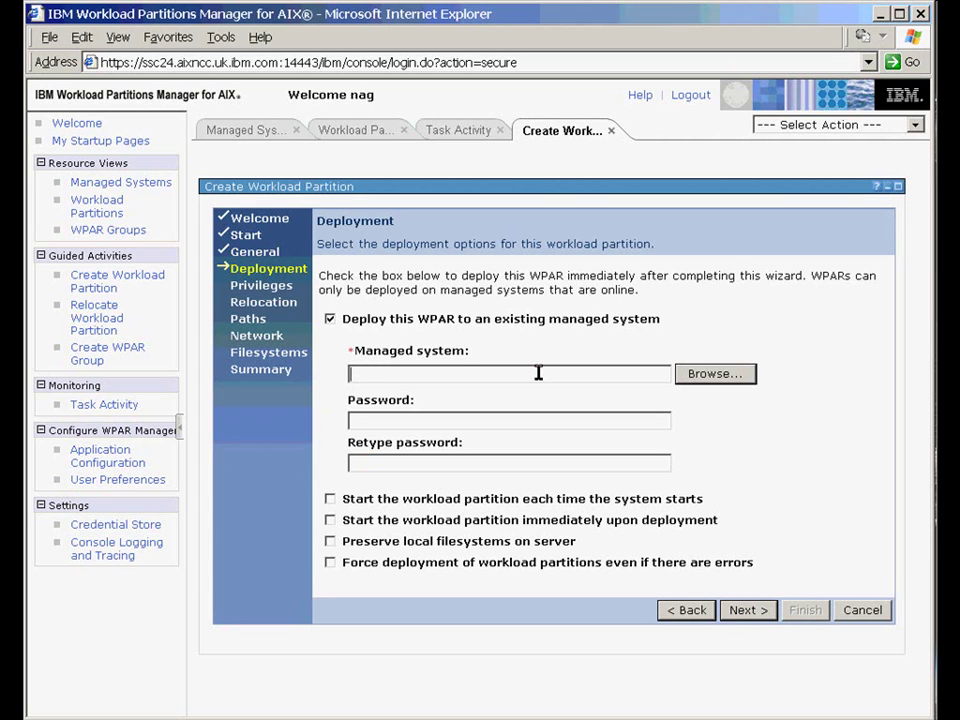
pyautogui.write('ssc')
pyautogui.click(410, 453)
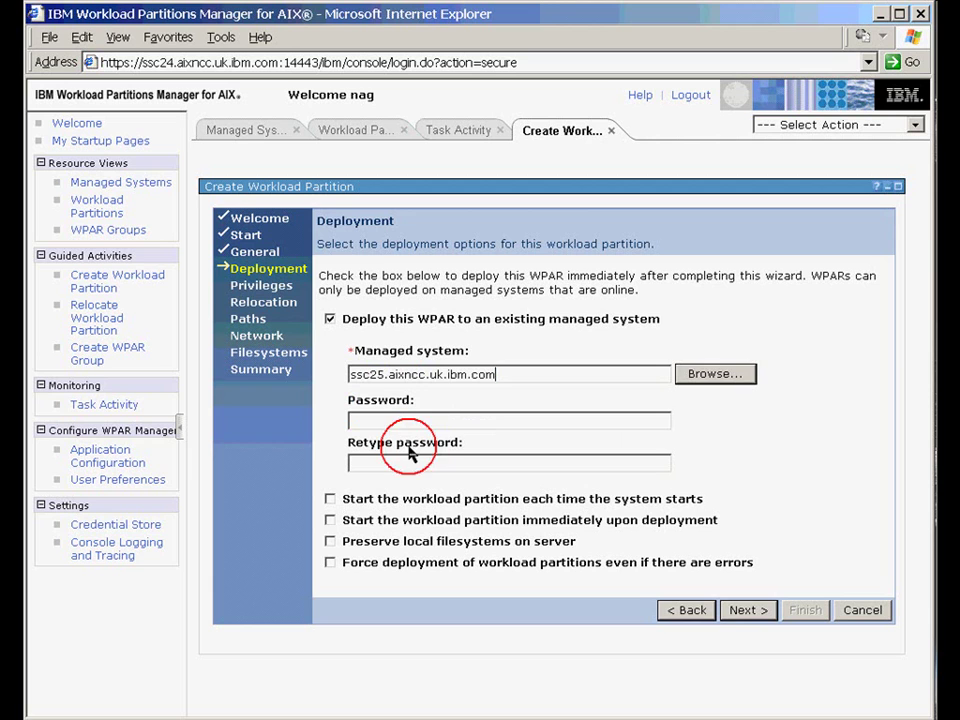
pyautogui.click(424, 417)
pyautogui.write('****')
pyautogui.press('Tab')
pyautogui.write('****')
pyautogui.click(330, 498)
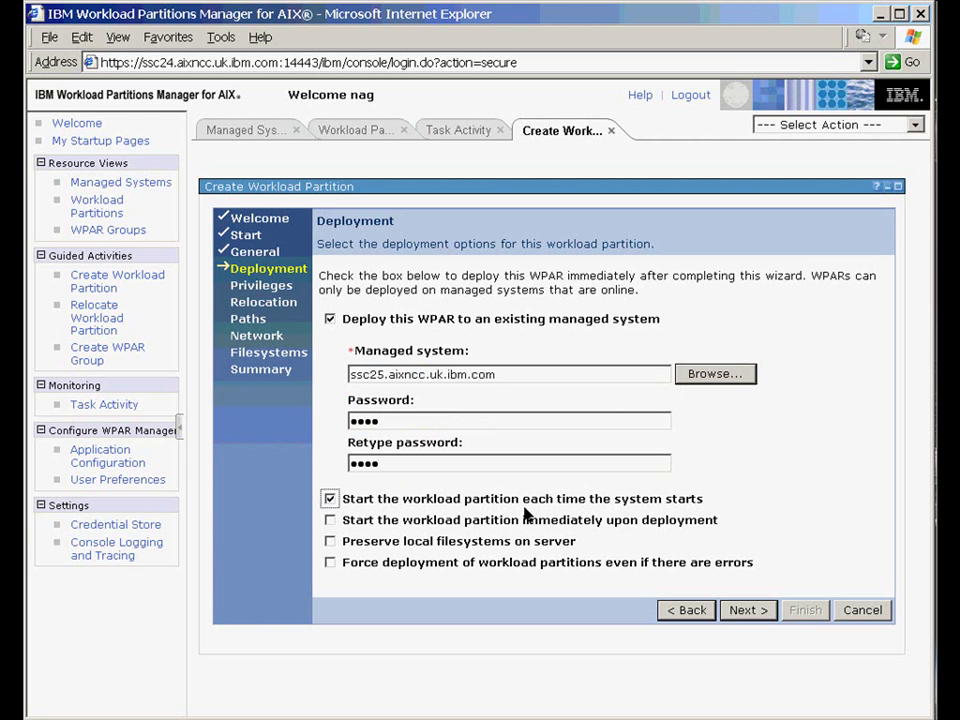
pyautogui.click(330, 520)
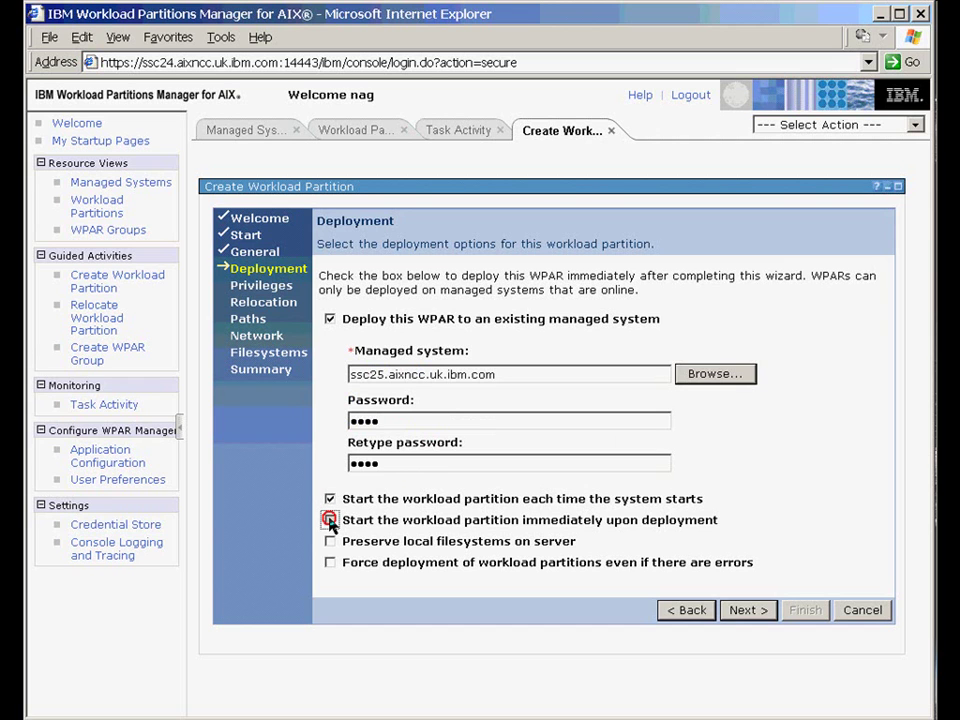
# Step: Enable relocation for wp12 and continue to the Network settings
pyautogui.click(752, 611)
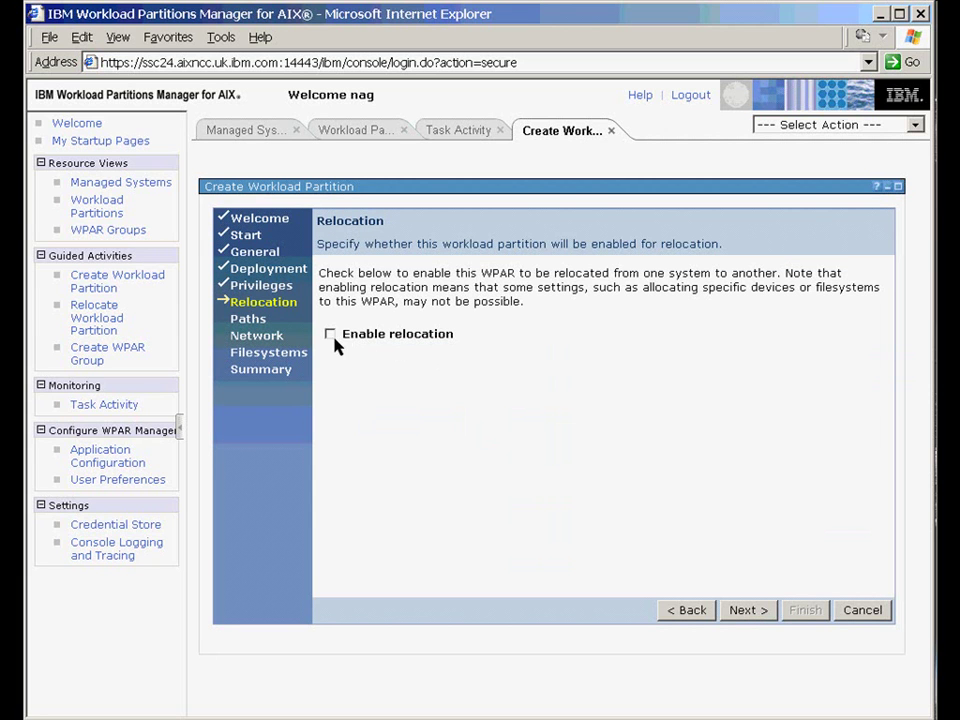
pyautogui.click(330, 336)
pyautogui.click(750, 612)
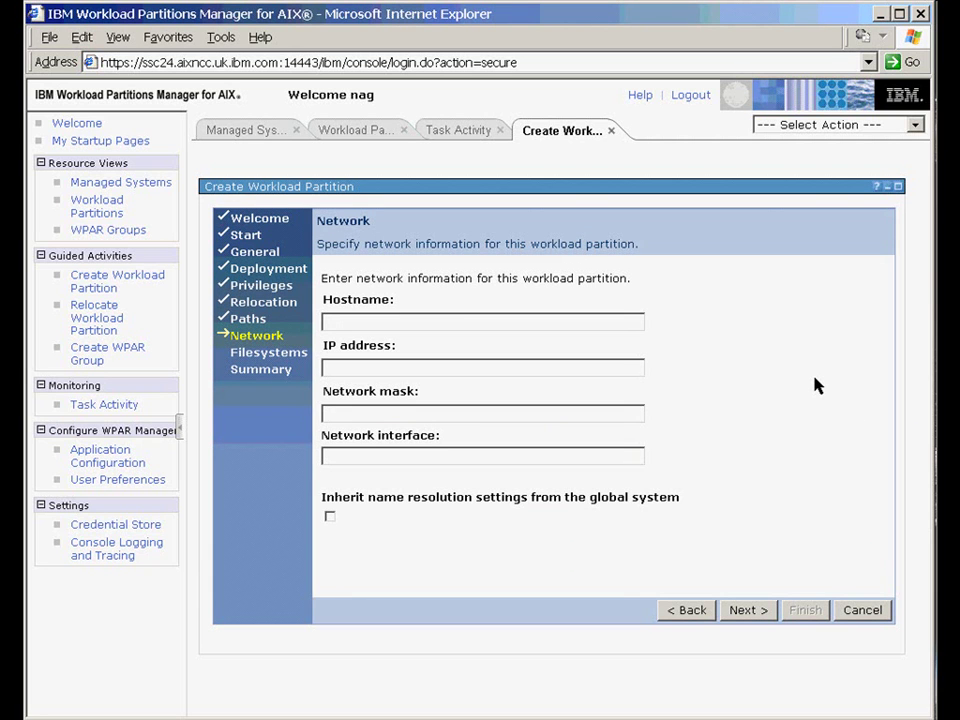
# Step: Give wp12 hostname wp12.aixncc.uk.ibm.com, IP 9.69.44.112, mask 255.255.255.0, interface en0, inheriting name resolution
pyautogui.write('wp12.aixncc.uk.ibm.com')
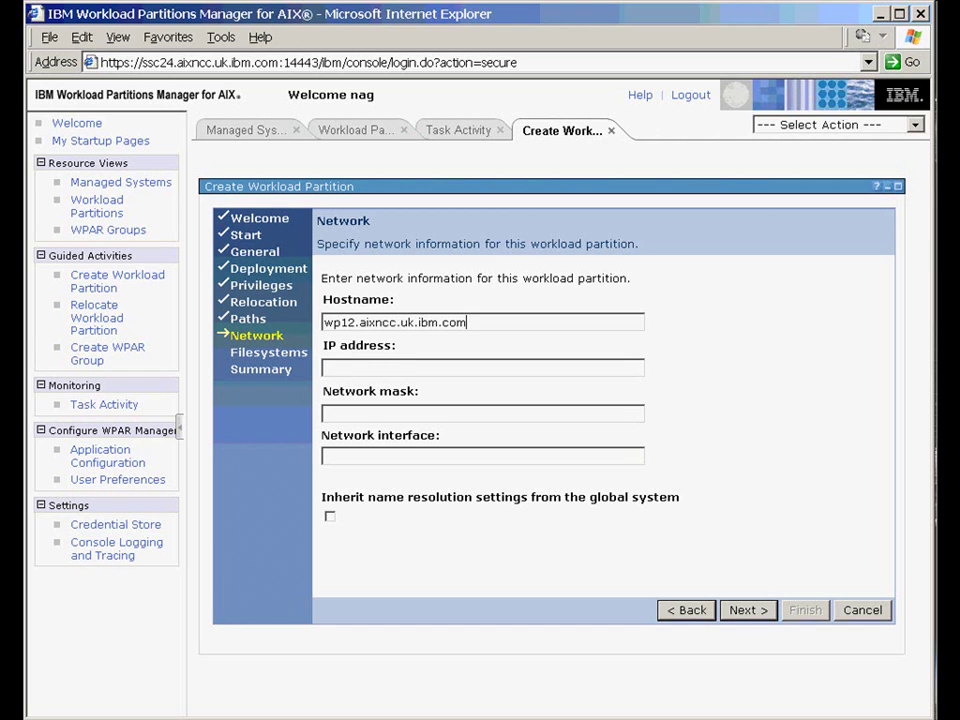
pyautogui.press('Tab')
pyautogui.write('9.69.44.112')
pyautogui.press('Tab')
pyautogui.write('255.255.255.0')
pyautogui.press('Tab')
pyautogui.write('en0')
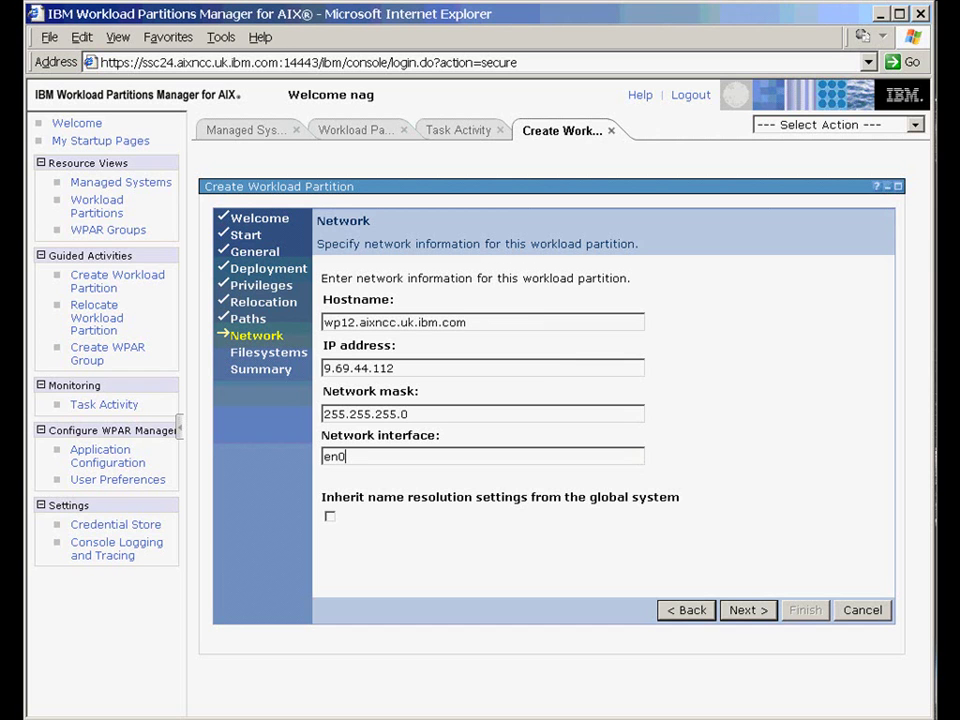
pyautogui.press('Tab')
pyautogui.press('space')
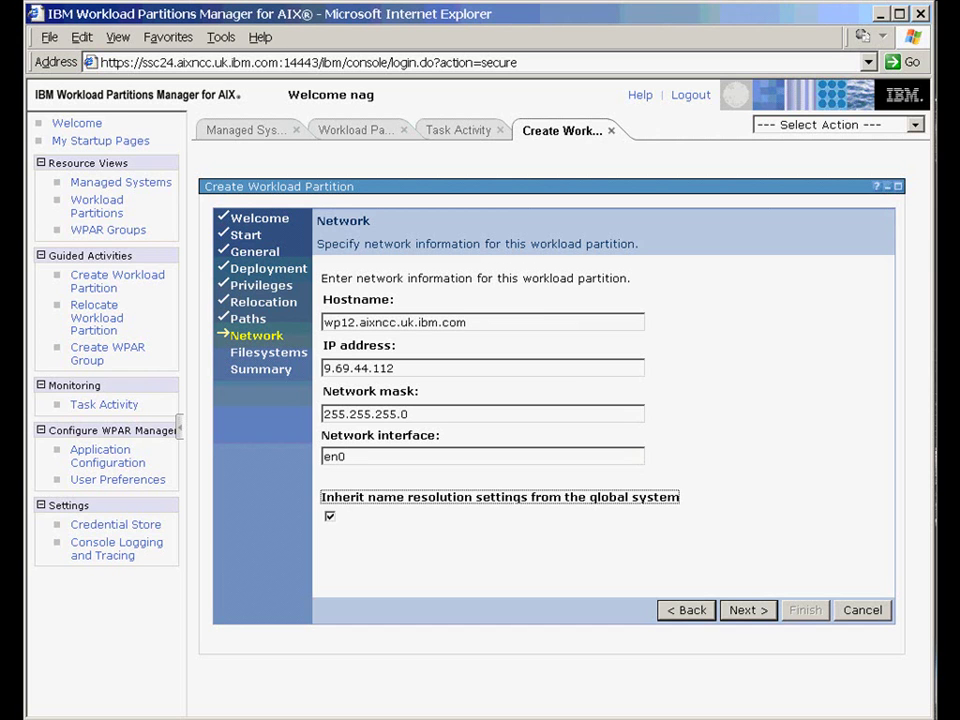
# Step: Move on to the Filesystems step for wp12's NFS server and remote directory
pyautogui.click(754, 610)
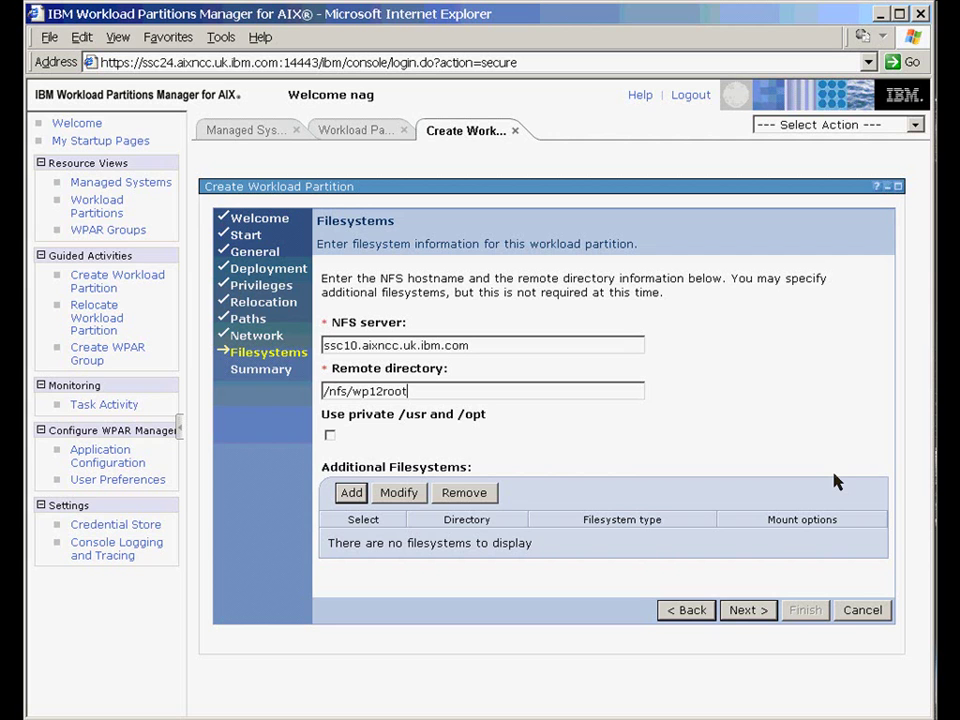
# Step: Review the General, Deployment, Filesystems, Network and Paths summaries, then finish creating wp12
pyautogui.click(752, 611)
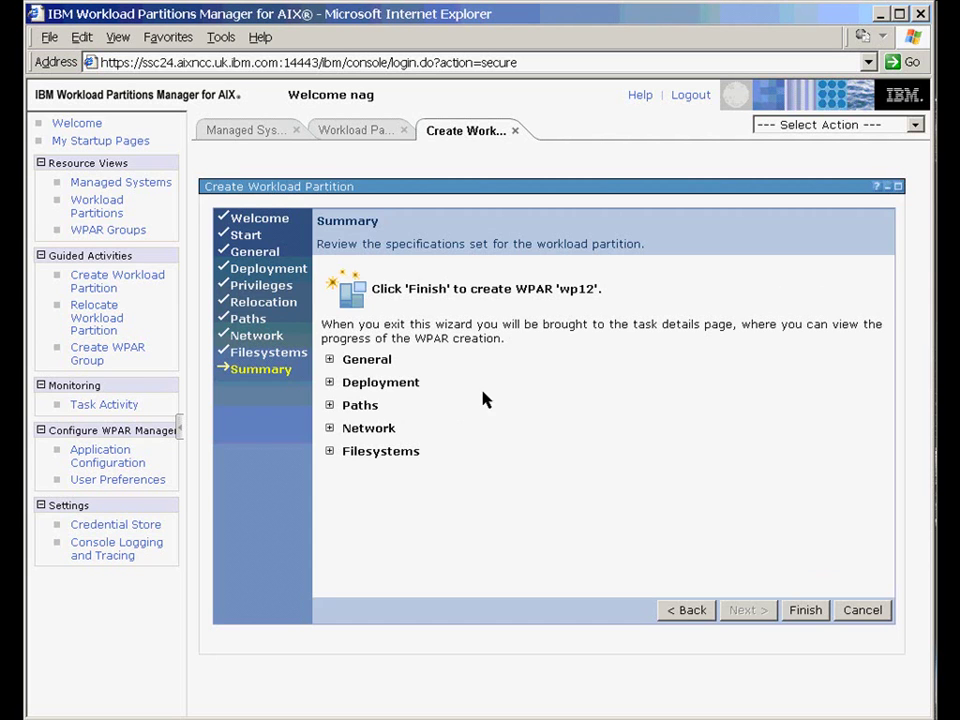
pyautogui.click(329, 360)
pyautogui.click(329, 360)
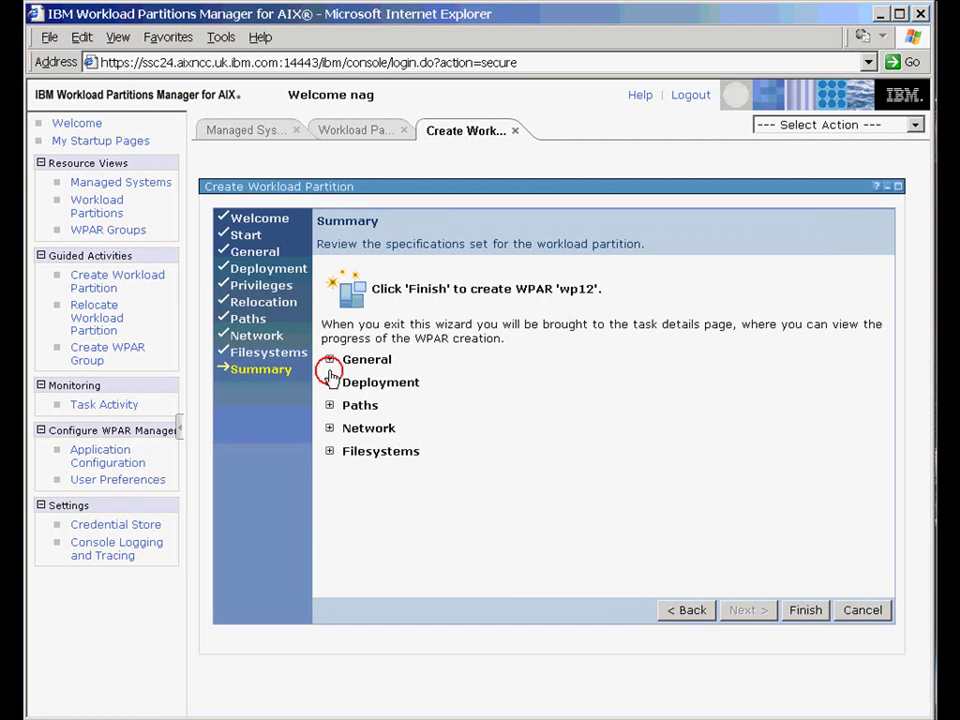
pyautogui.click(329, 383)
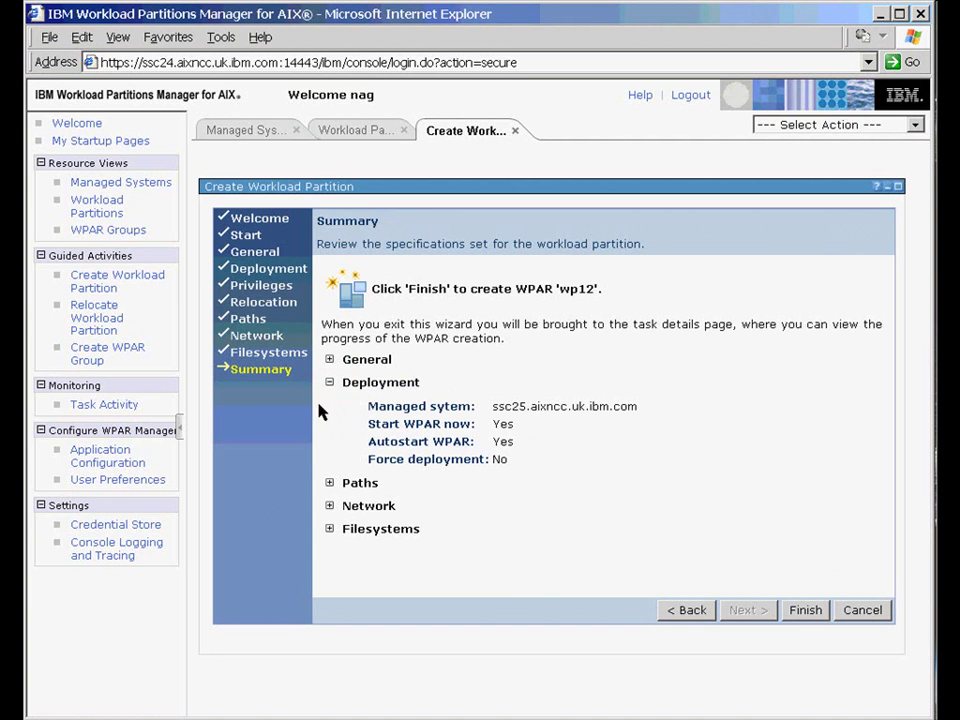
pyautogui.click(330, 385)
pyautogui.click(330, 451)
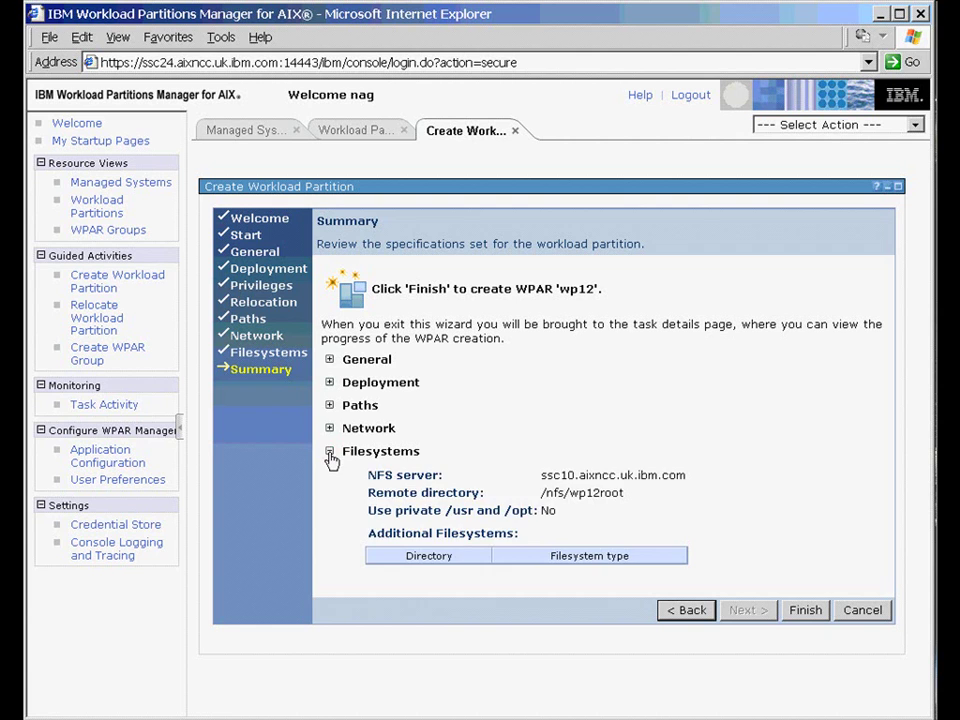
pyautogui.click(330, 451)
pyautogui.click(330, 430)
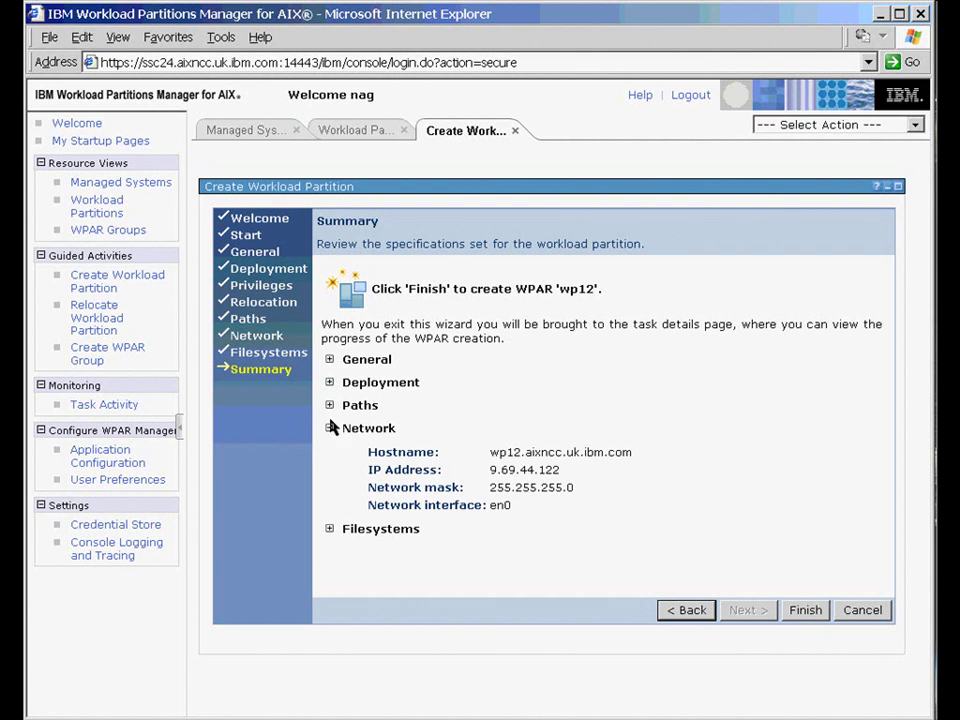
pyautogui.click(331, 429)
pyautogui.click(330, 405)
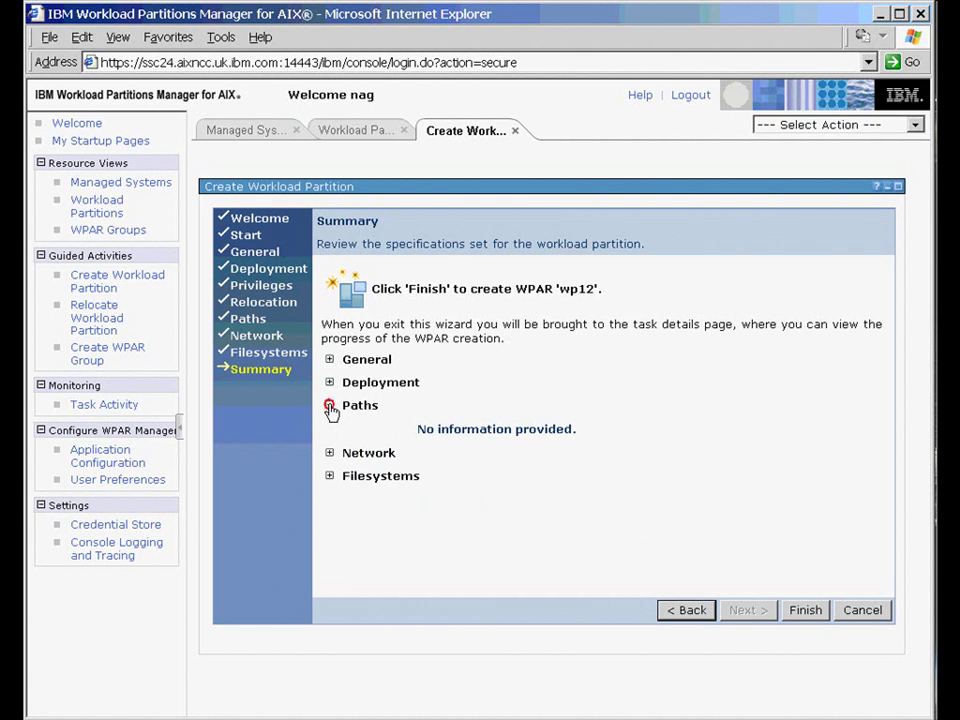
pyautogui.click(330, 405)
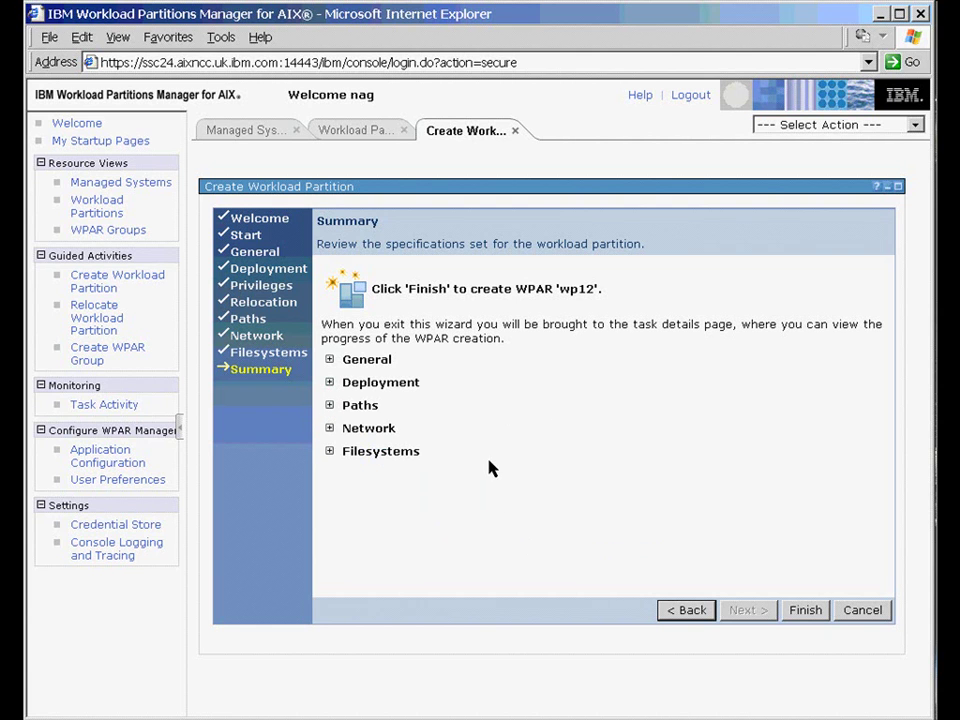
pyautogui.click(806, 611)
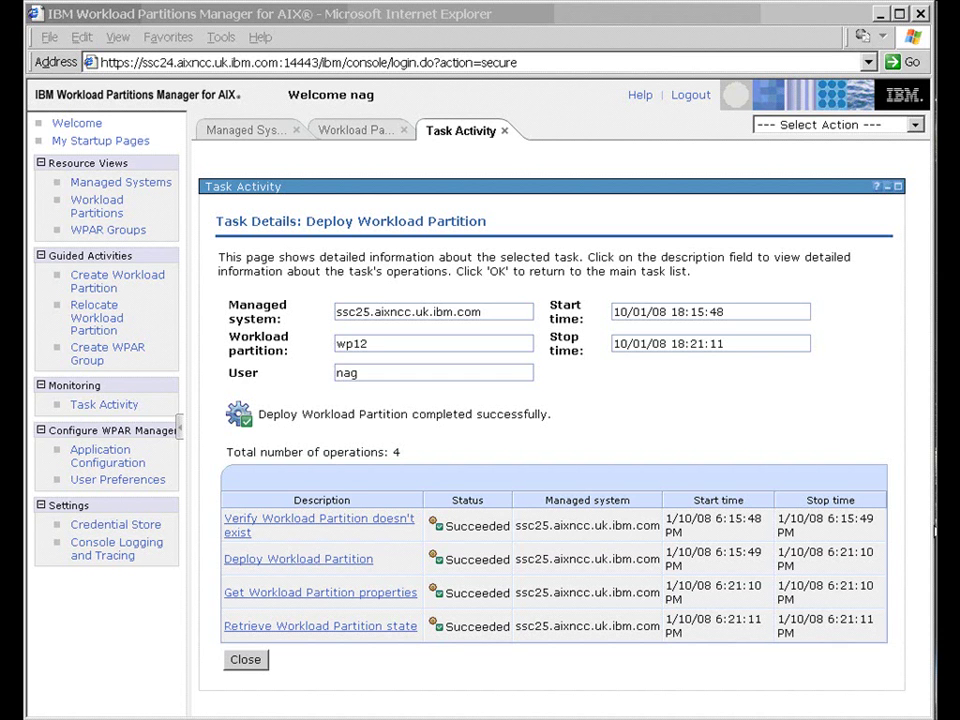
# Step: Highlight an operation's start time in the wp12 deployment task details
pyautogui.moveTo(715, 552); pyautogui.dragTo(748, 591)
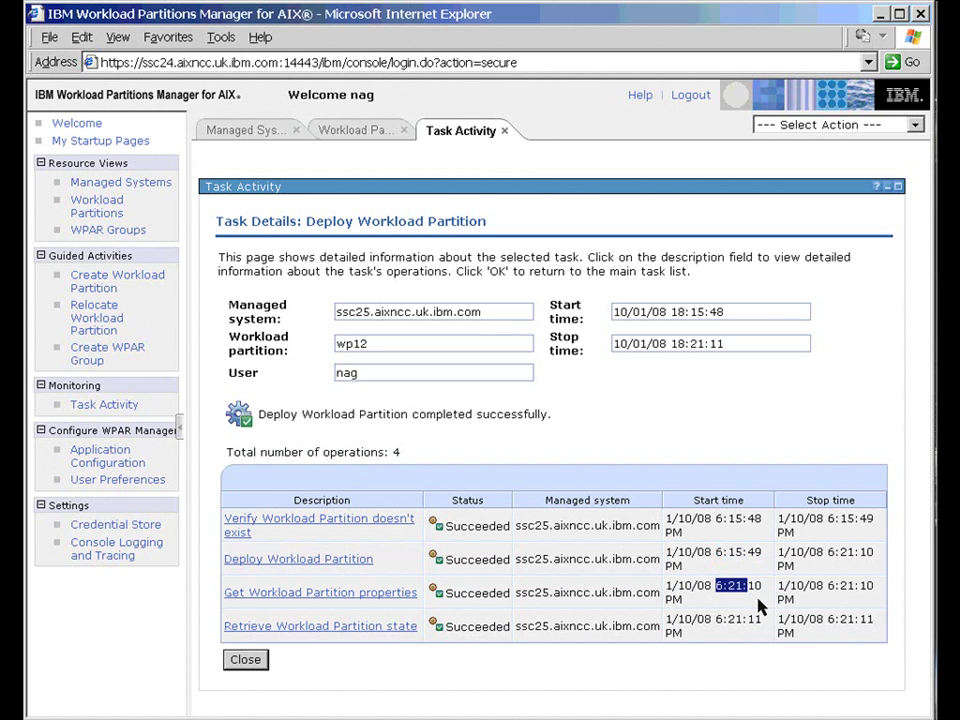
# Step: Close the task details and highlight the Active wp12 entry in the Workload Partitions list
pyautogui.click(240, 659)
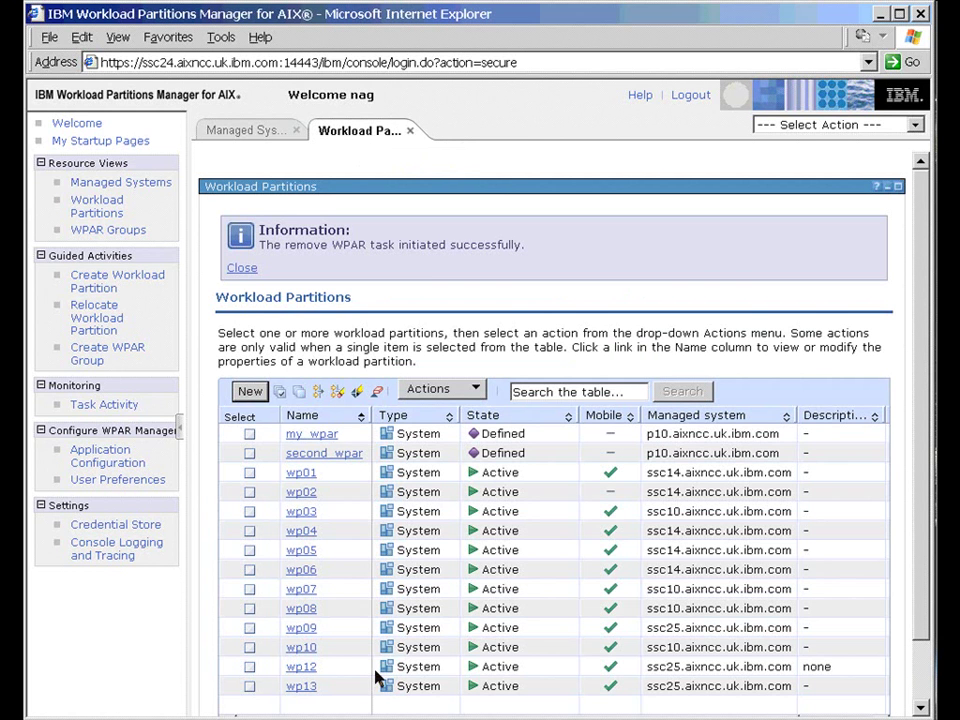
pyautogui.click(330, 667)
pyautogui.moveTo(280, 670); pyautogui.dragTo(320, 668)
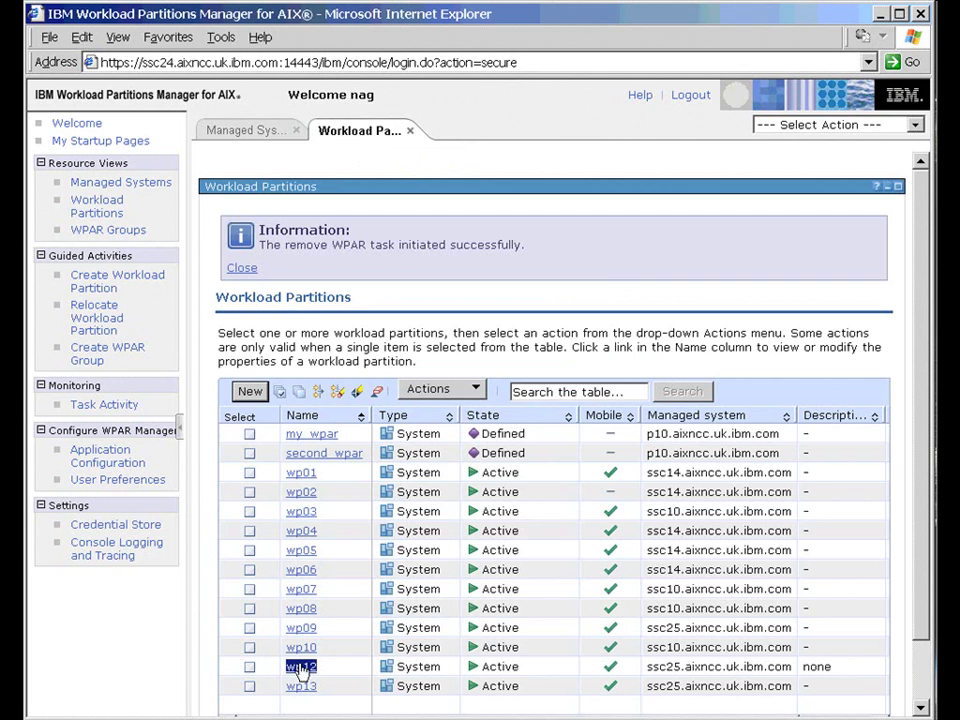